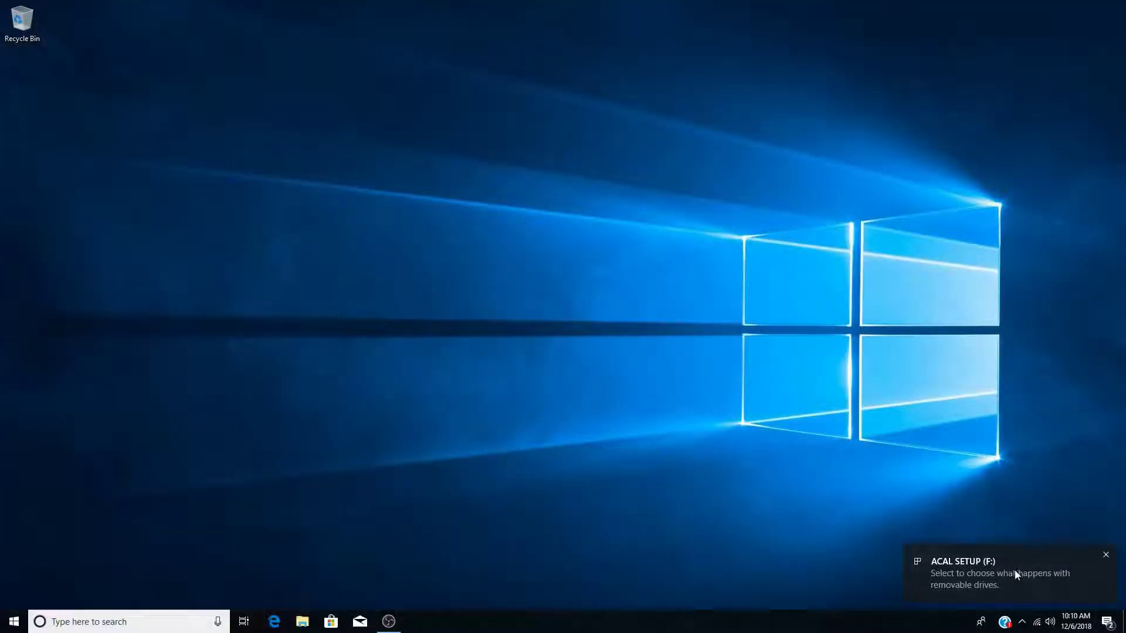
- Run setup from the ACAL SETUP drive and finish the installer with the default folder for everyone
{"action": "left_click", "coordinate": [994, 571]}
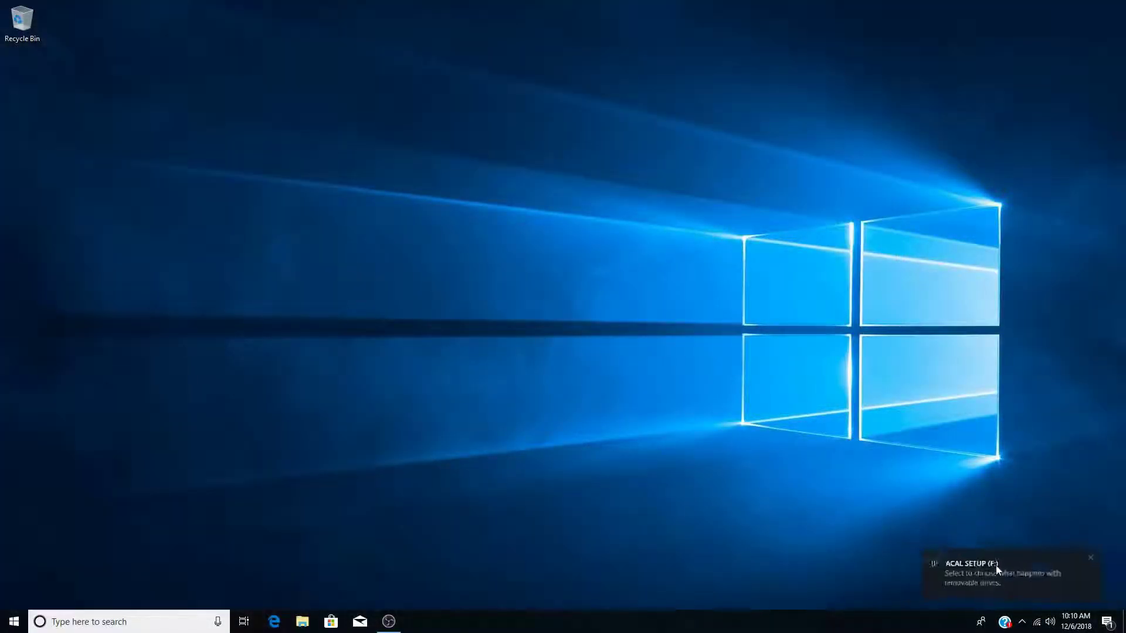
{"action": "left_click", "coordinate": [960, 114]}
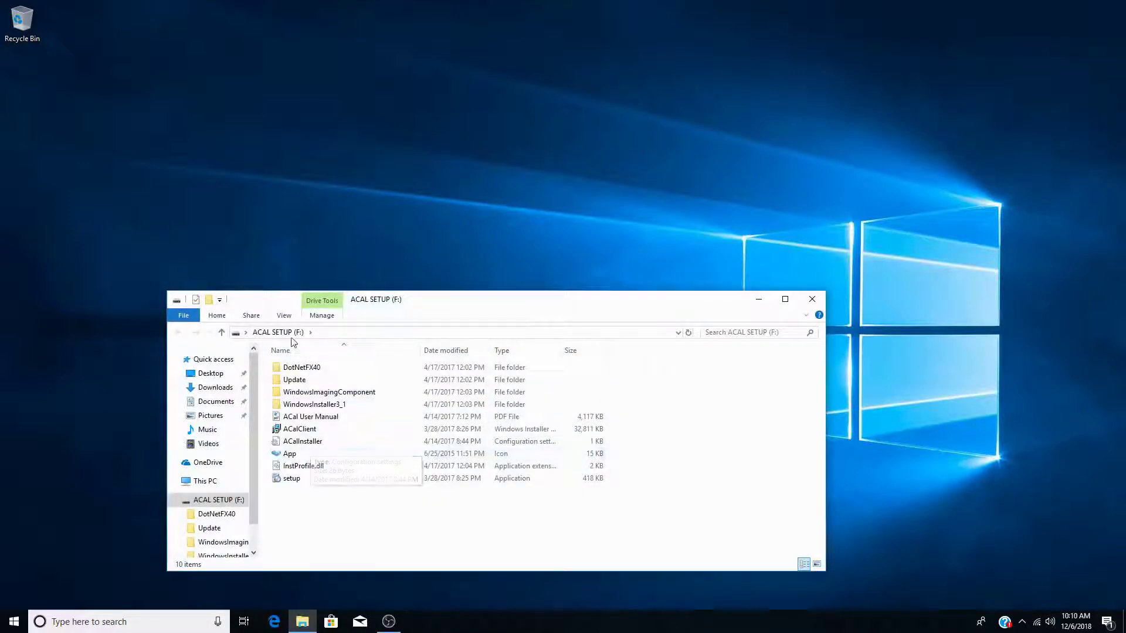
{"action": "double_click", "coordinate": [291, 479]}
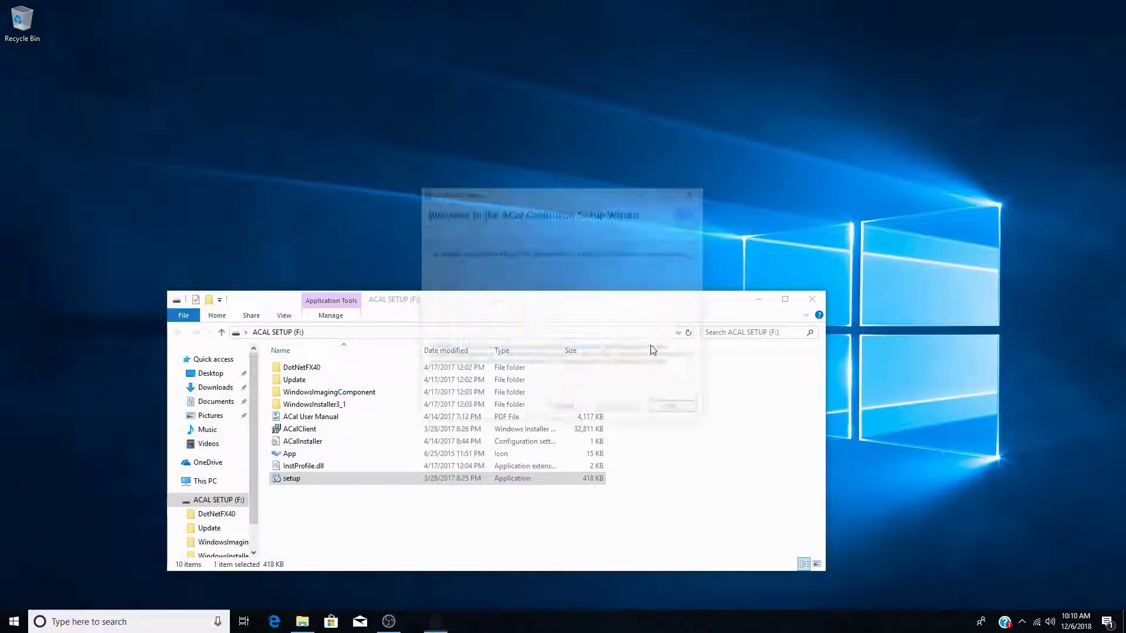
{"action": "left_click", "coordinate": [674, 411]}
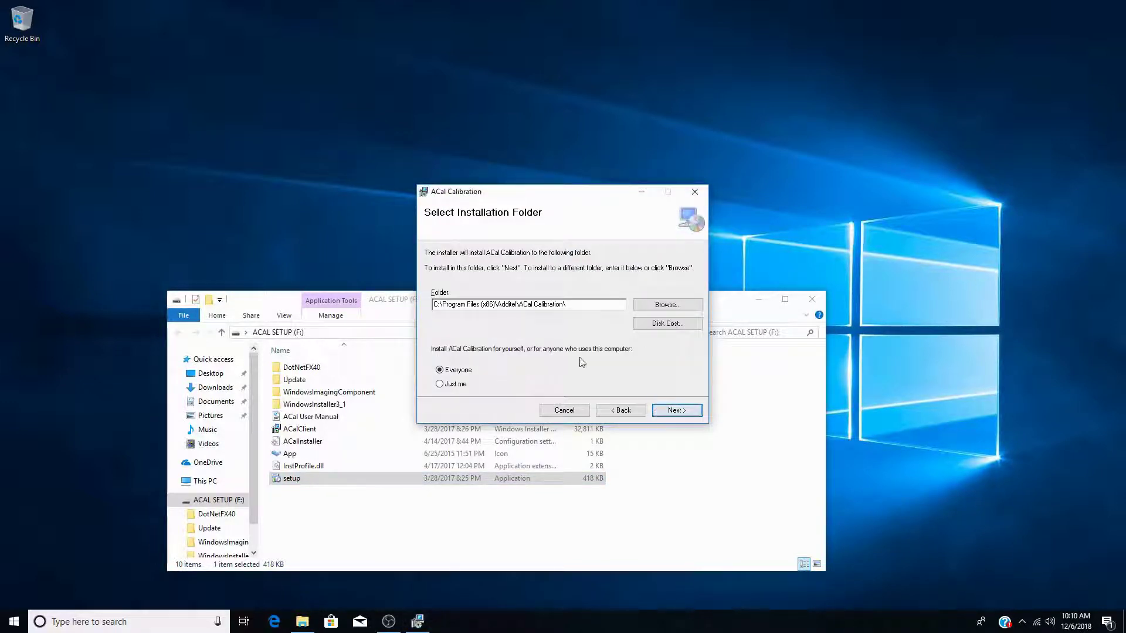
{"action": "left_click", "coordinate": [673, 411]}
{"action": "left_click", "coordinate": [674, 411]}
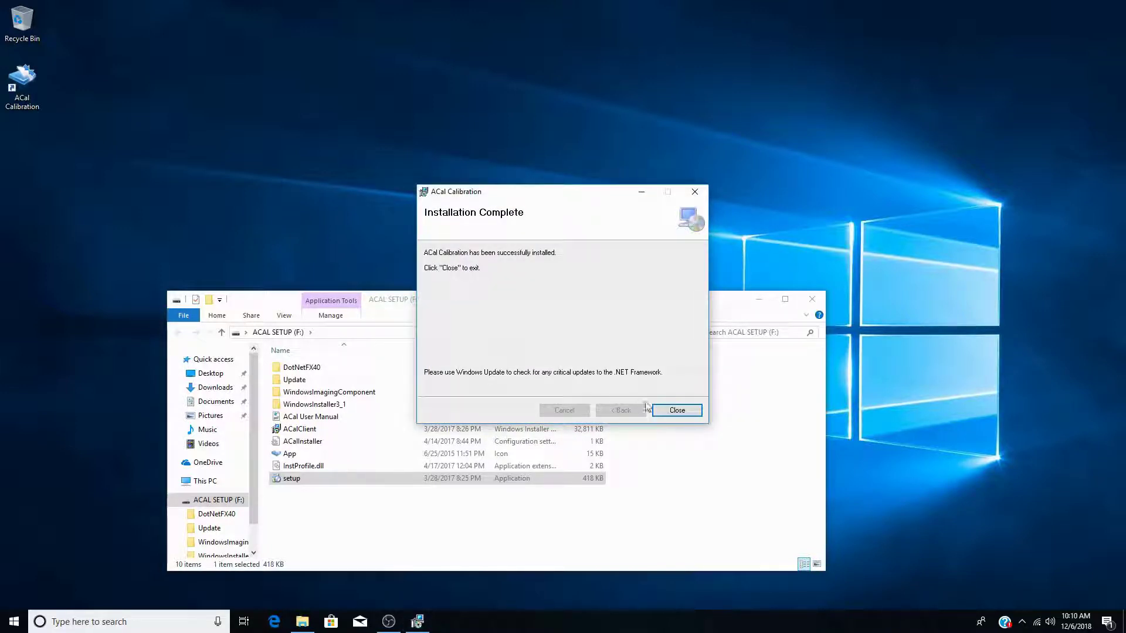
{"action": "left_click", "coordinate": [677, 410]}
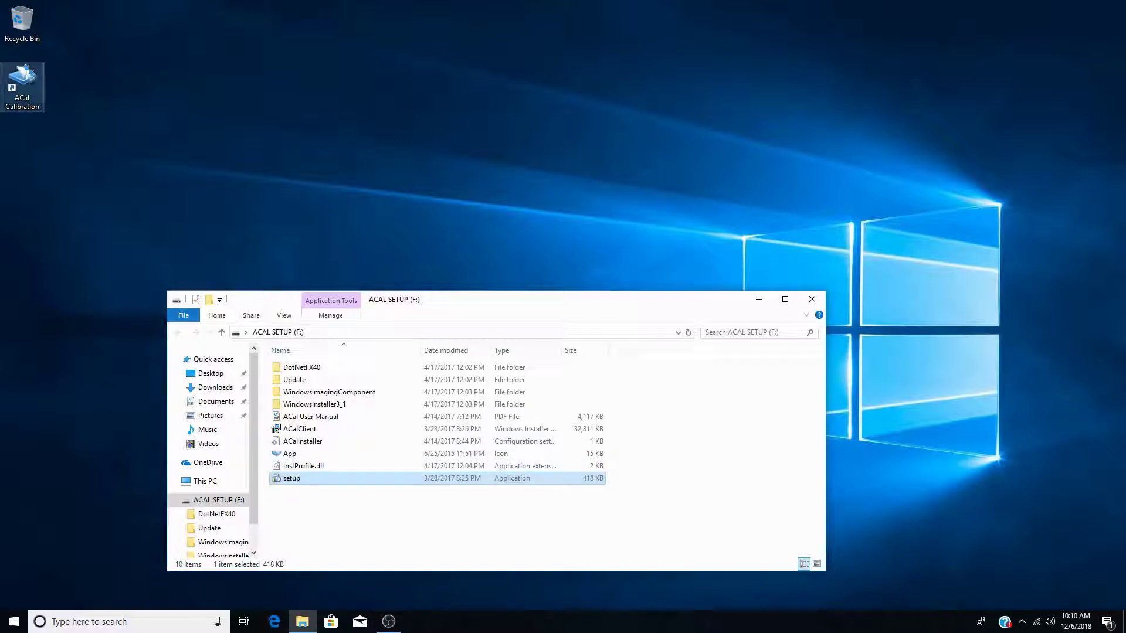
- Launch ACal Calibration from the desktop shortcut and log in as admin
{"action": "left_click", "coordinate": [21, 87]}
{"action": "double_click", "coordinate": [19, 87]}
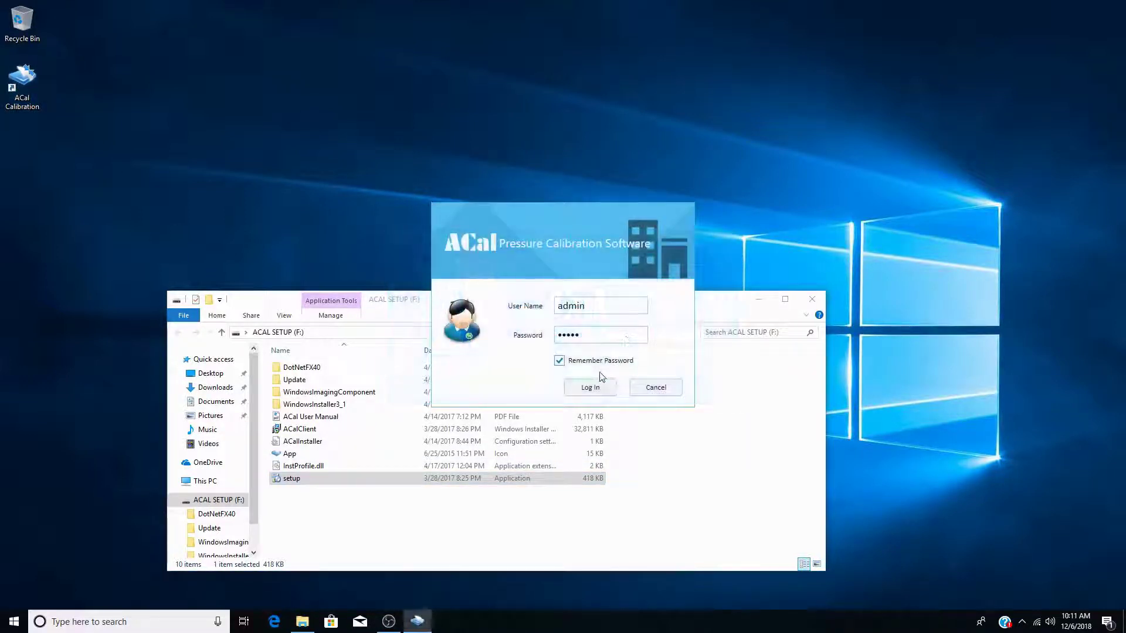
{"action": "left_click", "coordinate": [590, 387]}
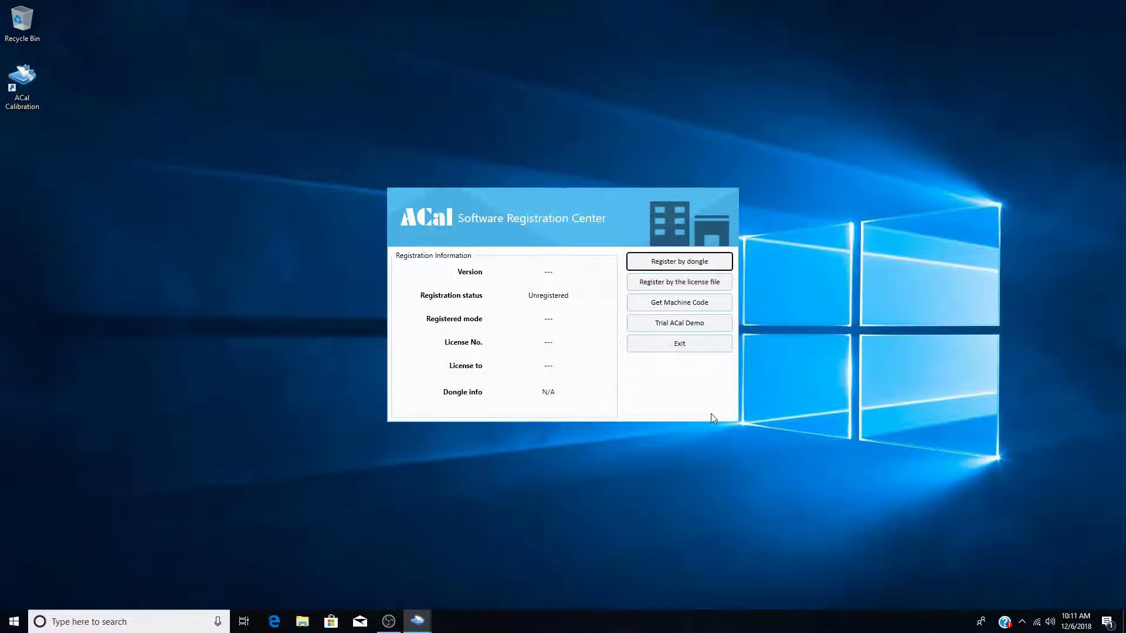
- Register the software by dongle, retrying after inserting the dongle
{"action": "left_click", "coordinate": [680, 261]}
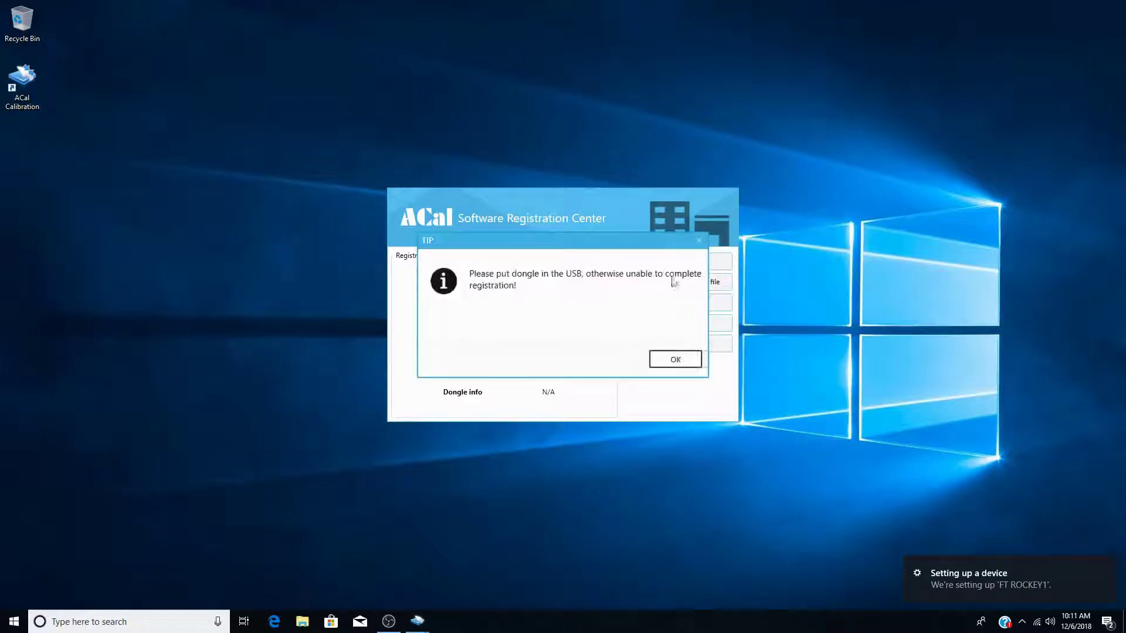
{"action": "left_click", "coordinate": [674, 358]}
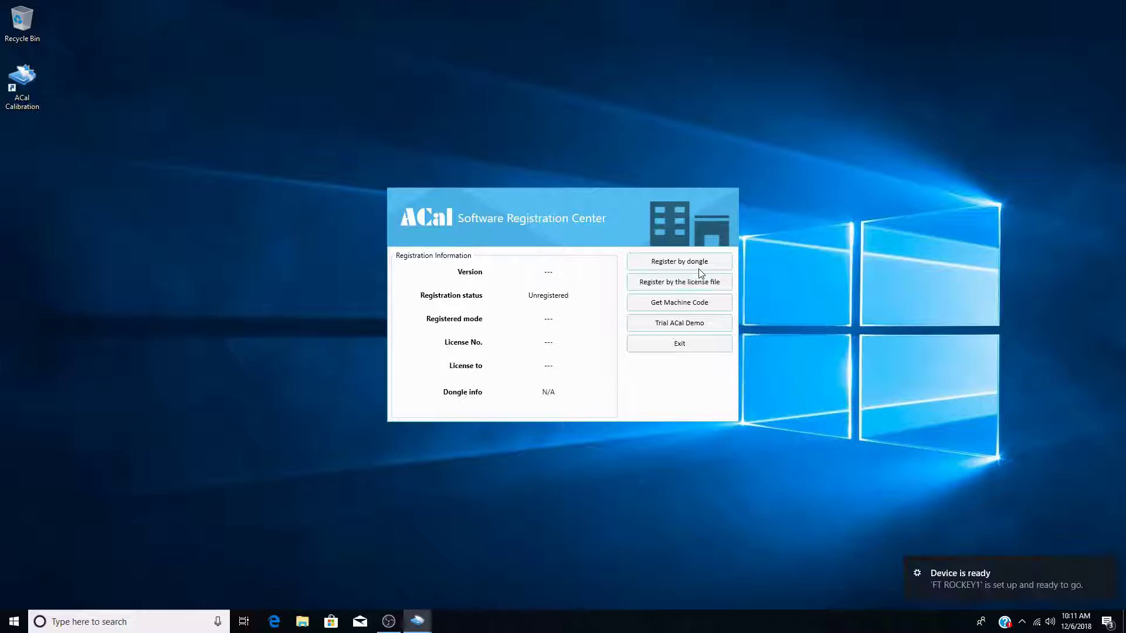
{"action": "left_click", "coordinate": [678, 262]}
{"action": "left_click", "coordinate": [643, 360]}
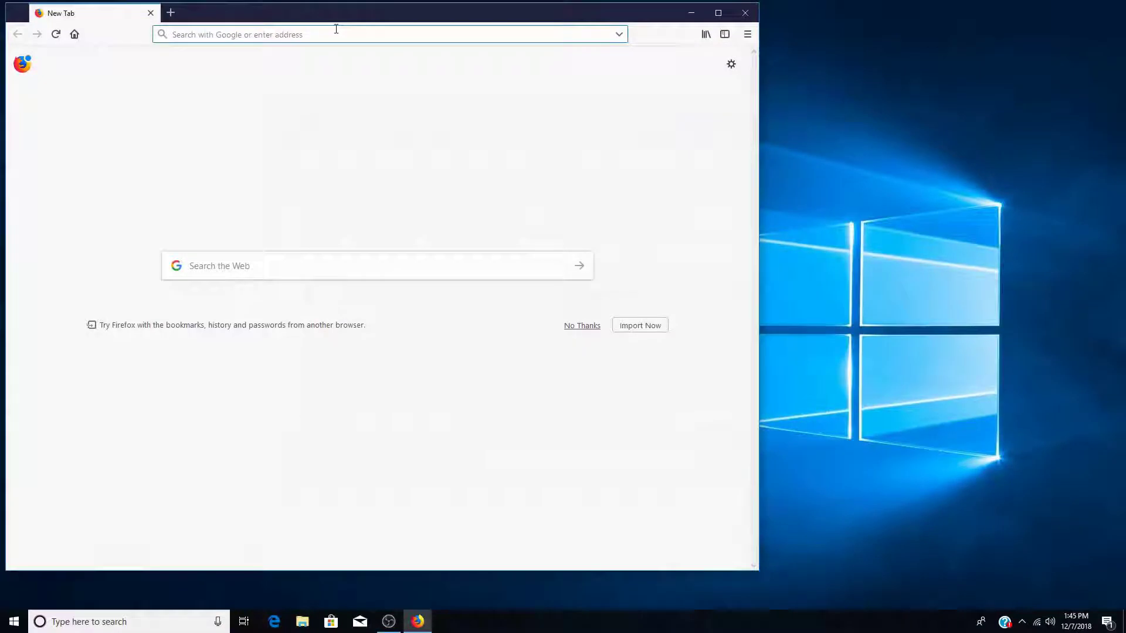
{"action": "type", "text": "additel.com/"}
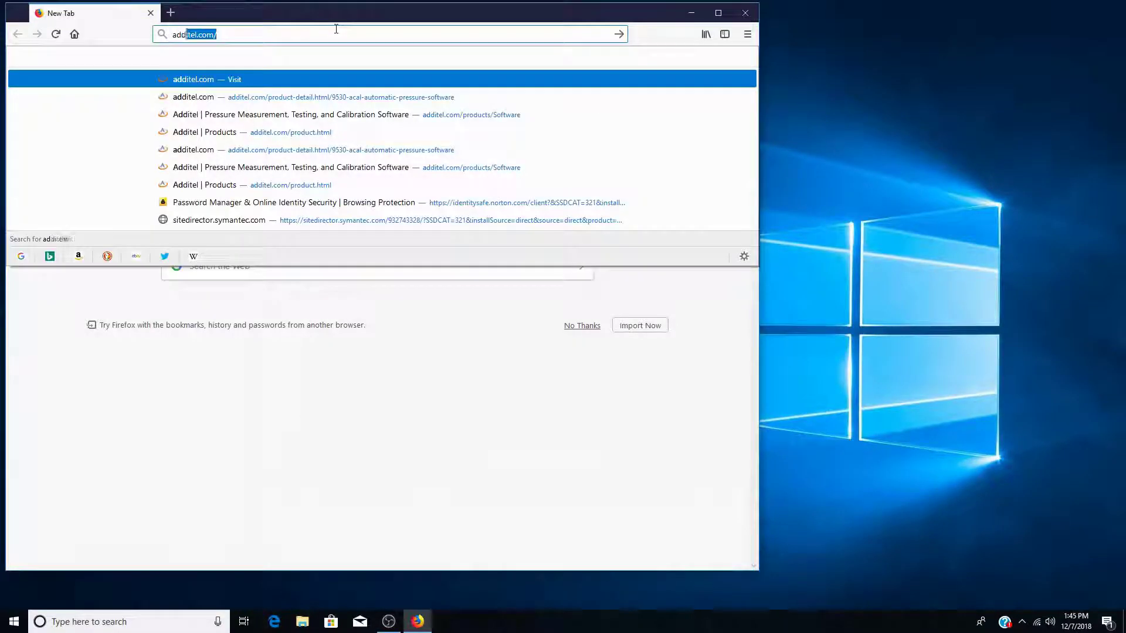
- Browse additel.com to the downloads of the ACal (9530) software product
{"action": "key", "text": "Return"}
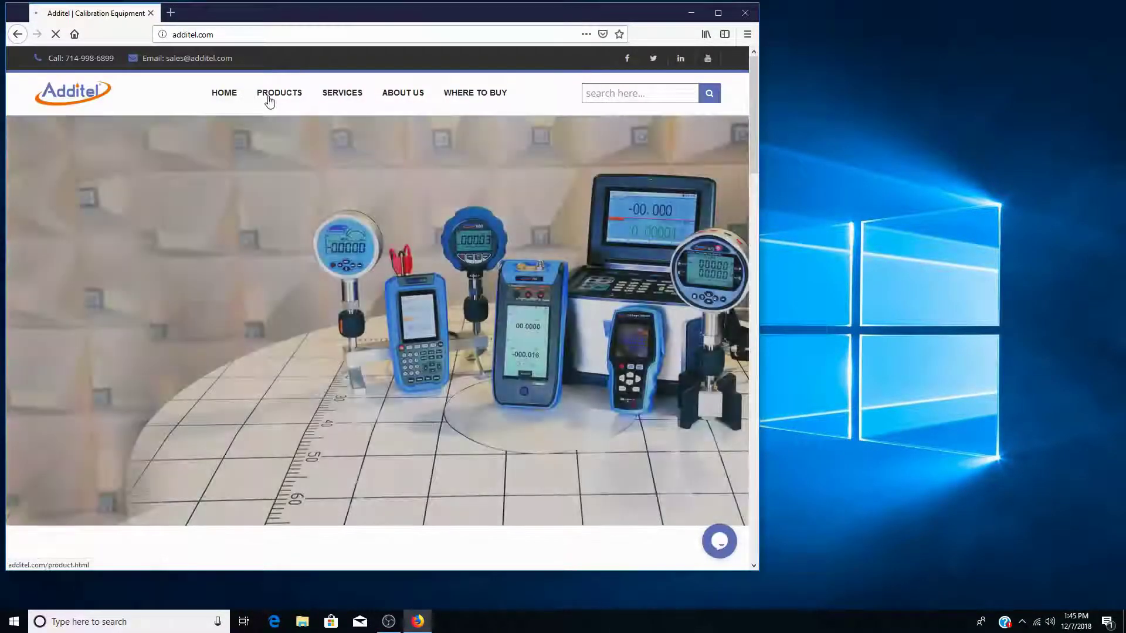
{"action": "left_click", "coordinate": [273, 93]}
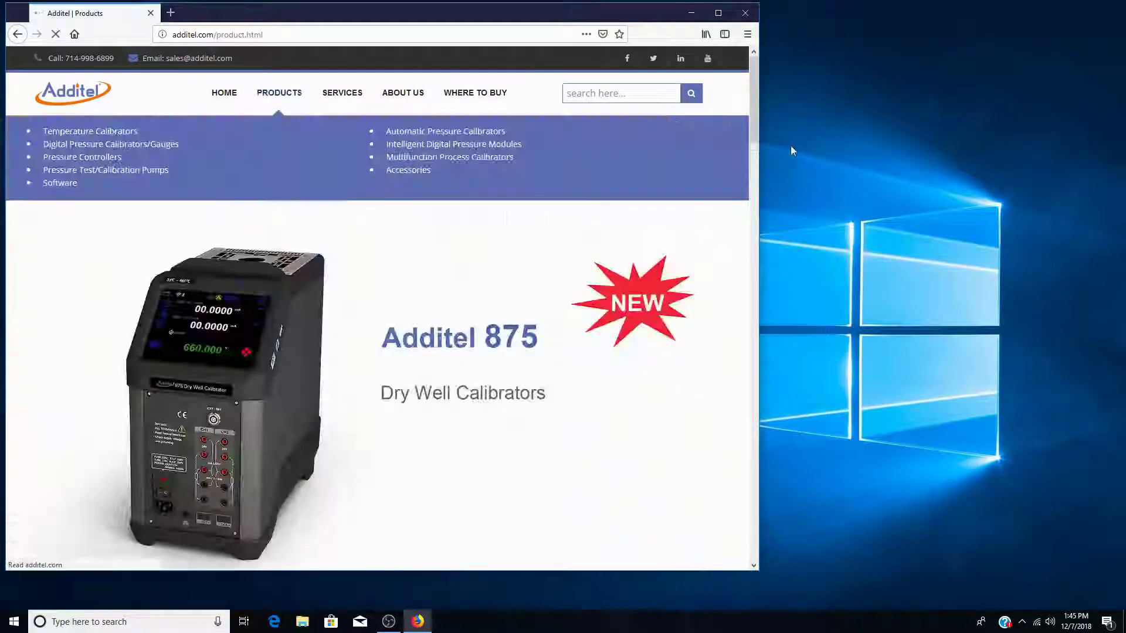
{"action": "left_click_drag", "start_coordinate": [754, 89], "coordinate": [754, 546]}
{"action": "scroll", "coordinate": [378, 307], "scroll_direction": "up", "scroll_amount": 2}
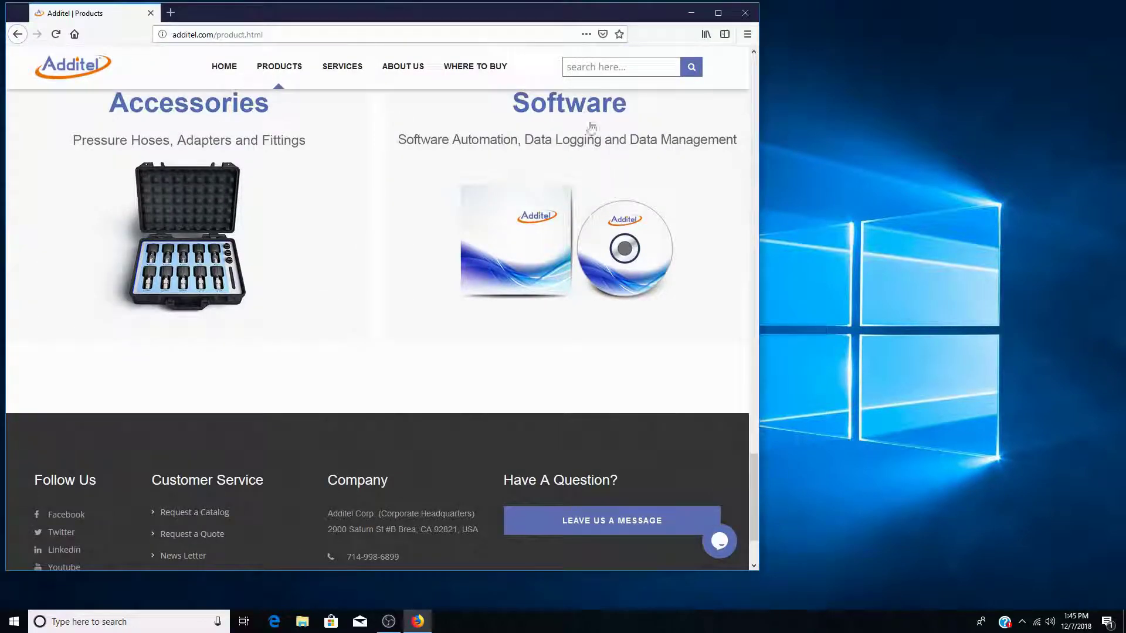
{"action": "left_click", "coordinate": [599, 139]}
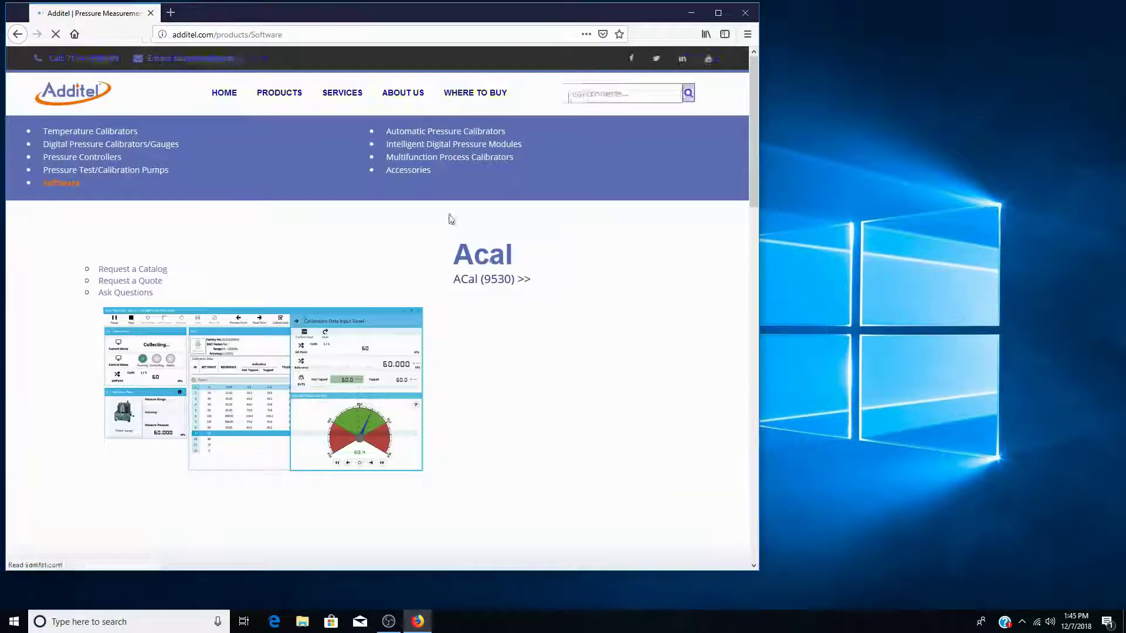
{"action": "left_click", "coordinate": [497, 264]}
{"action": "left_click", "coordinate": [574, 399]}
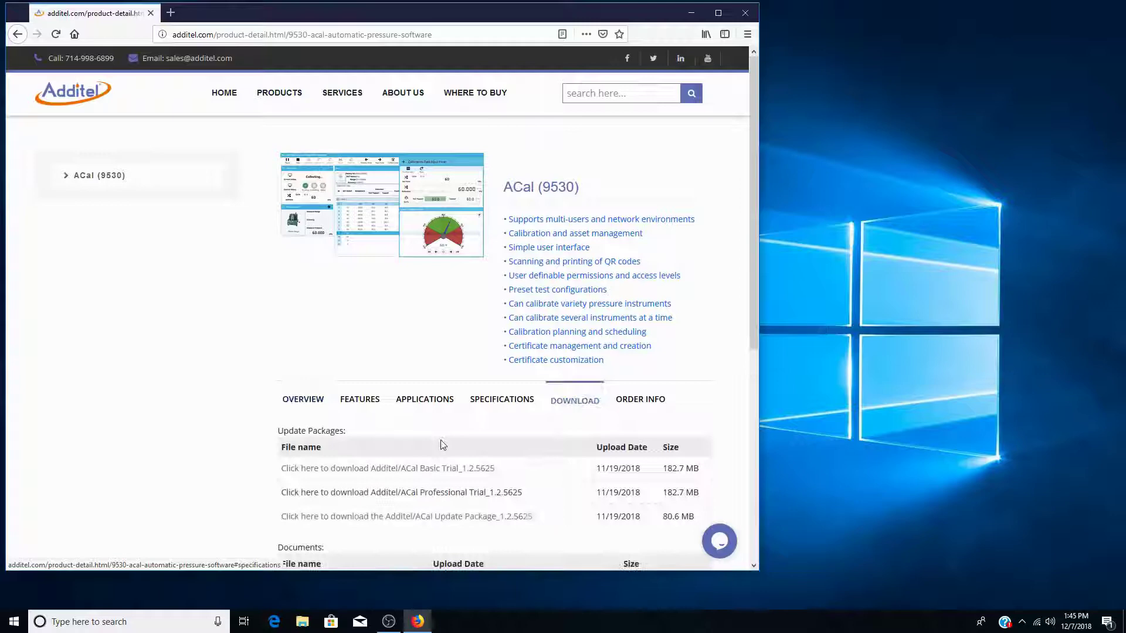
- Download the ACal Professional Trial zip and open it with File Explorer
{"action": "left_click", "coordinate": [367, 493]}
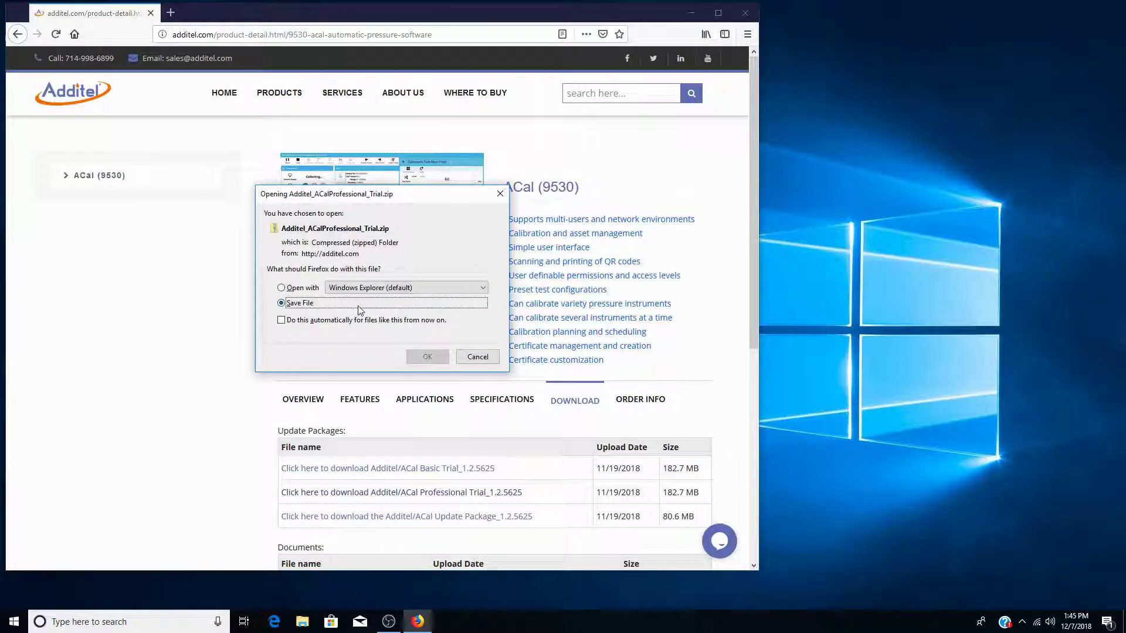
{"action": "left_click", "coordinate": [282, 288]}
{"action": "left_click", "coordinate": [428, 357]}
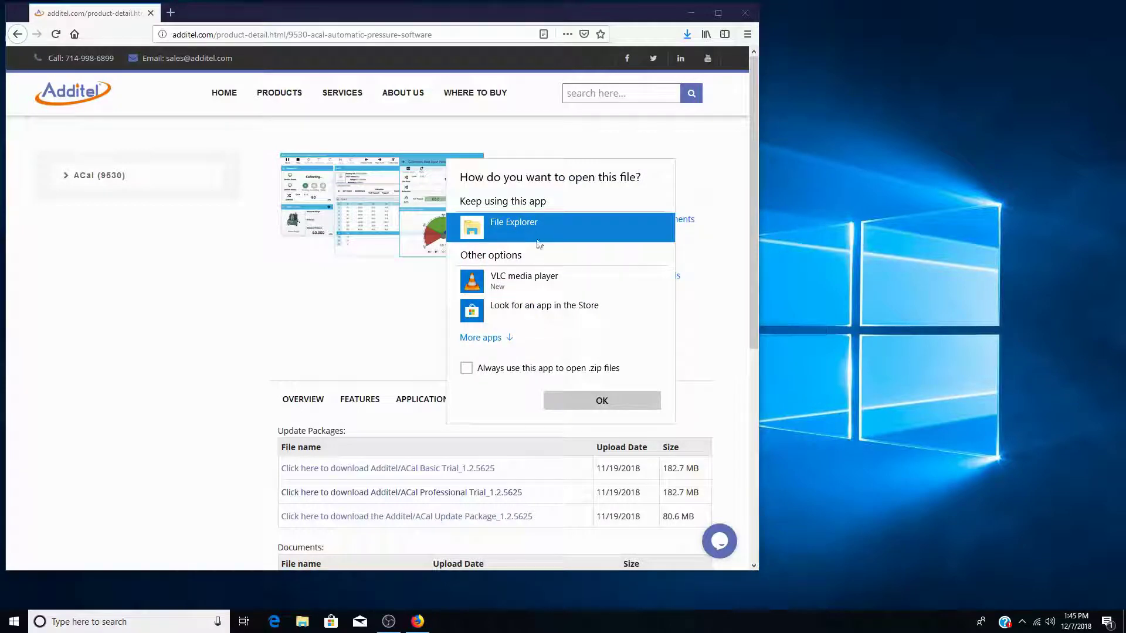
{"action": "left_click", "coordinate": [587, 404]}
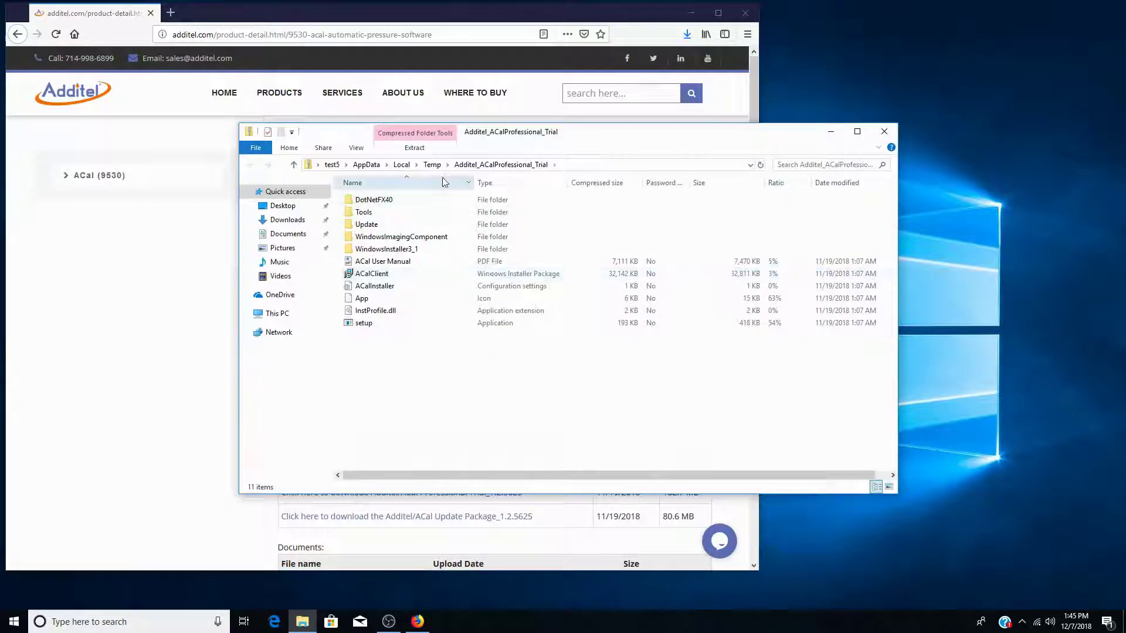
- Extract the Professional Trial zip files into Documents
{"action": "left_click", "coordinate": [415, 148]}
{"action": "left_click", "coordinate": [422, 171]}
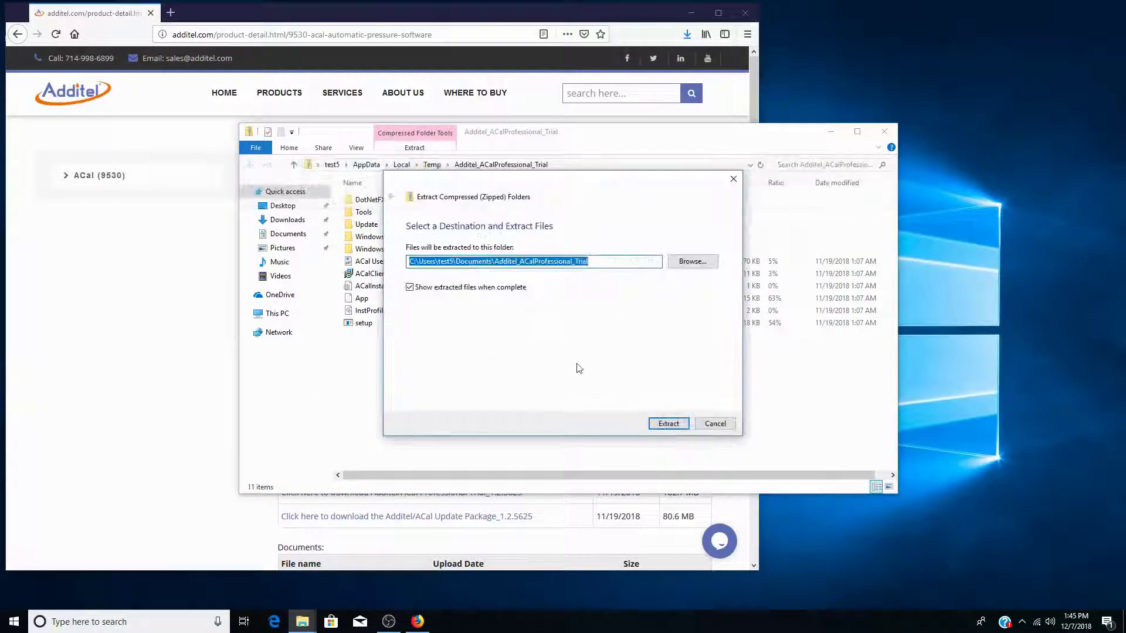
{"action": "left_click", "coordinate": [667, 424]}
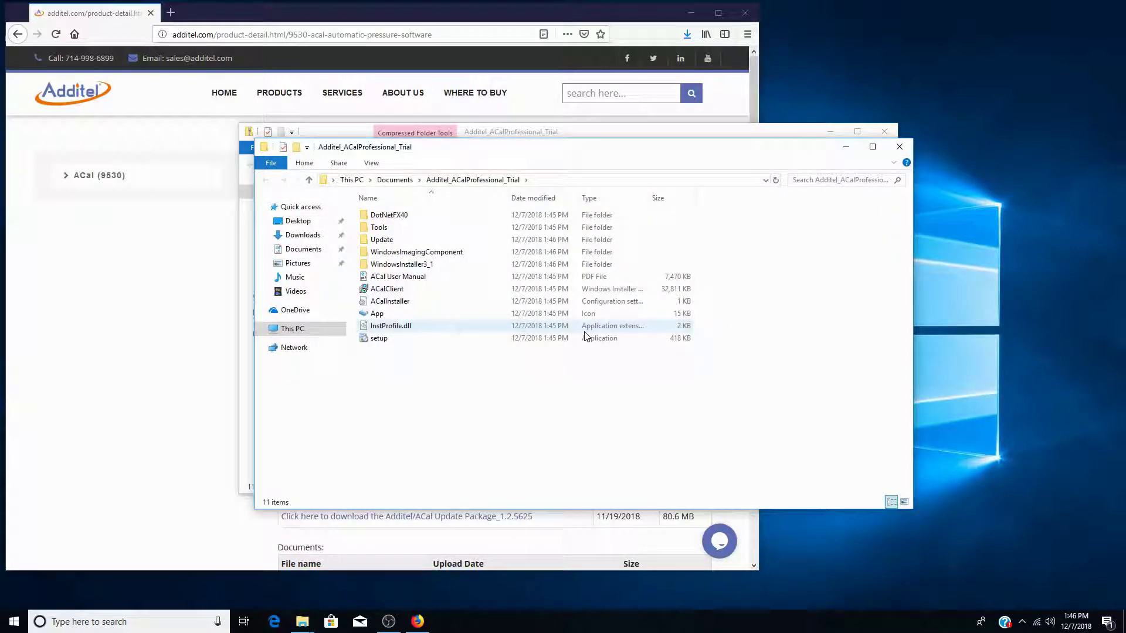
- Install ACal from setup.exe past SmartScreen with the default folder, then close the package windows
{"action": "left_click", "coordinate": [379, 338]}
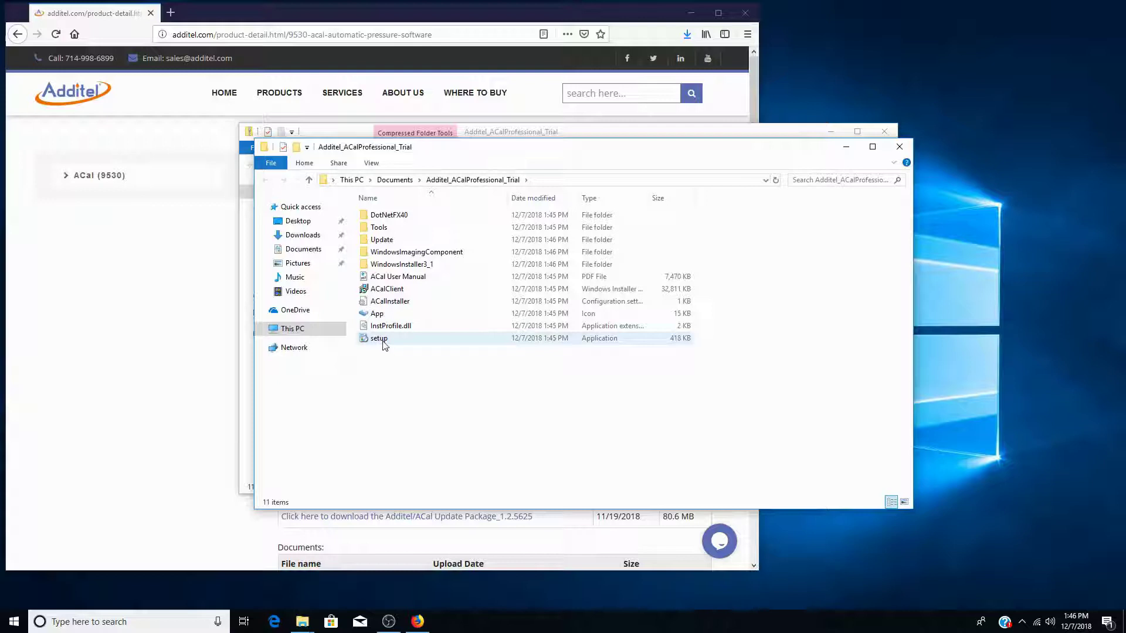
{"action": "double_click", "coordinate": [384, 342]}
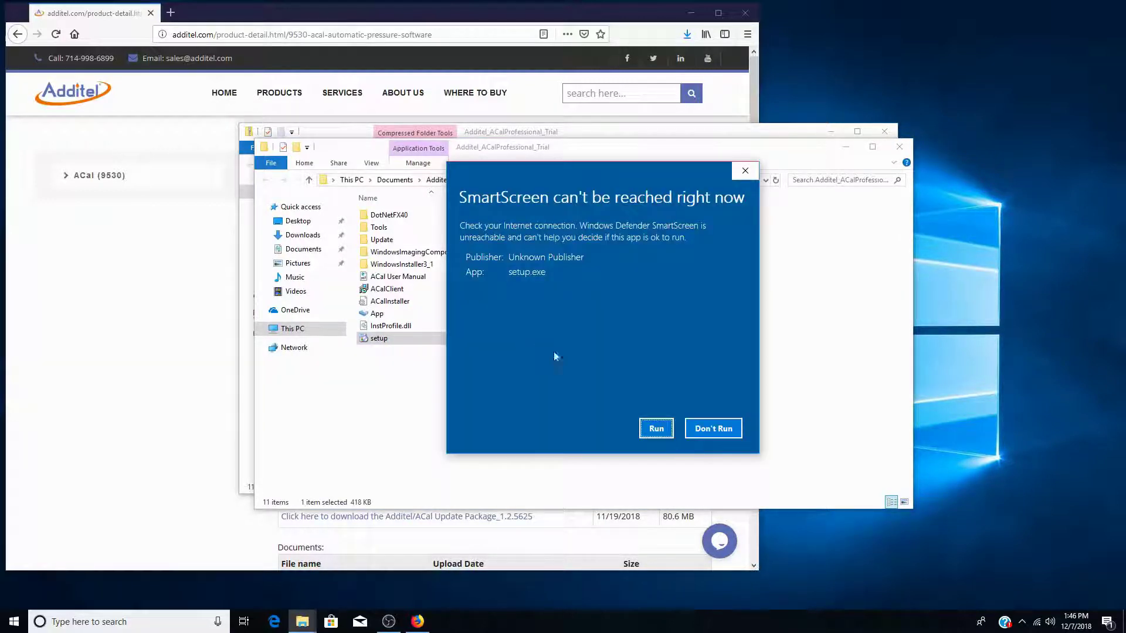
{"action": "left_click", "coordinate": [658, 429]}
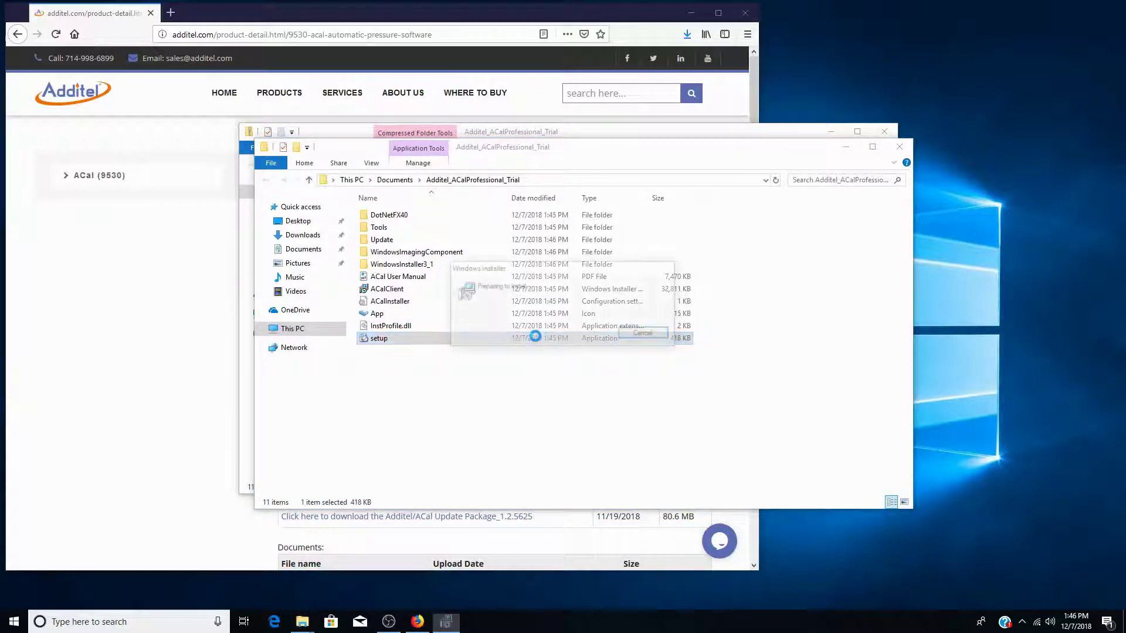
{"action": "left_click", "coordinate": [675, 411]}
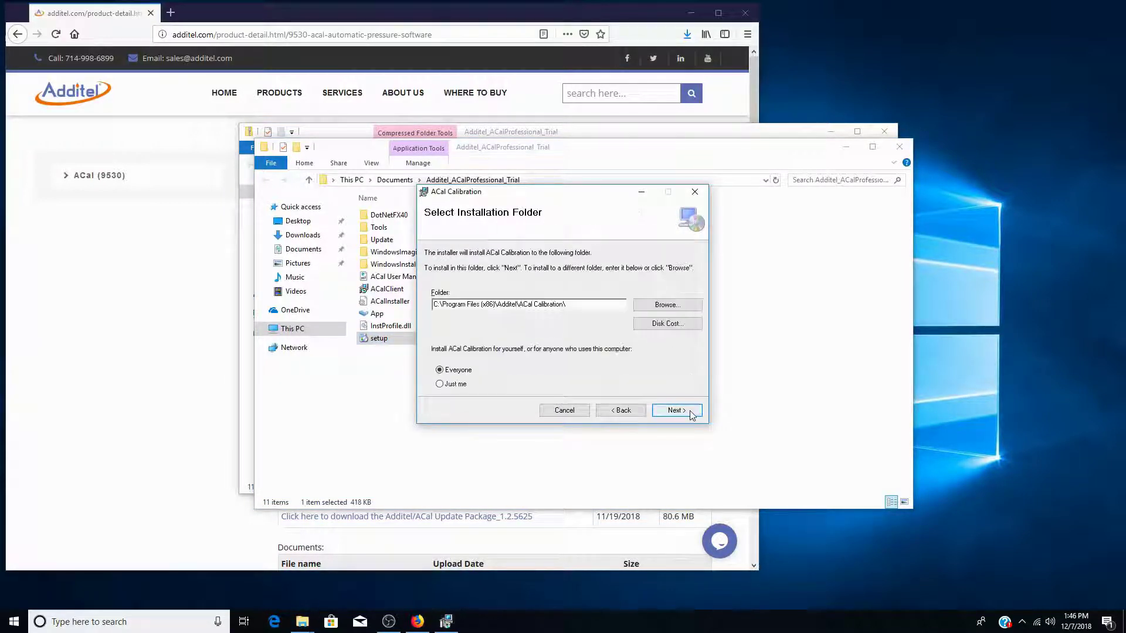
{"action": "left_click", "coordinate": [691, 414]}
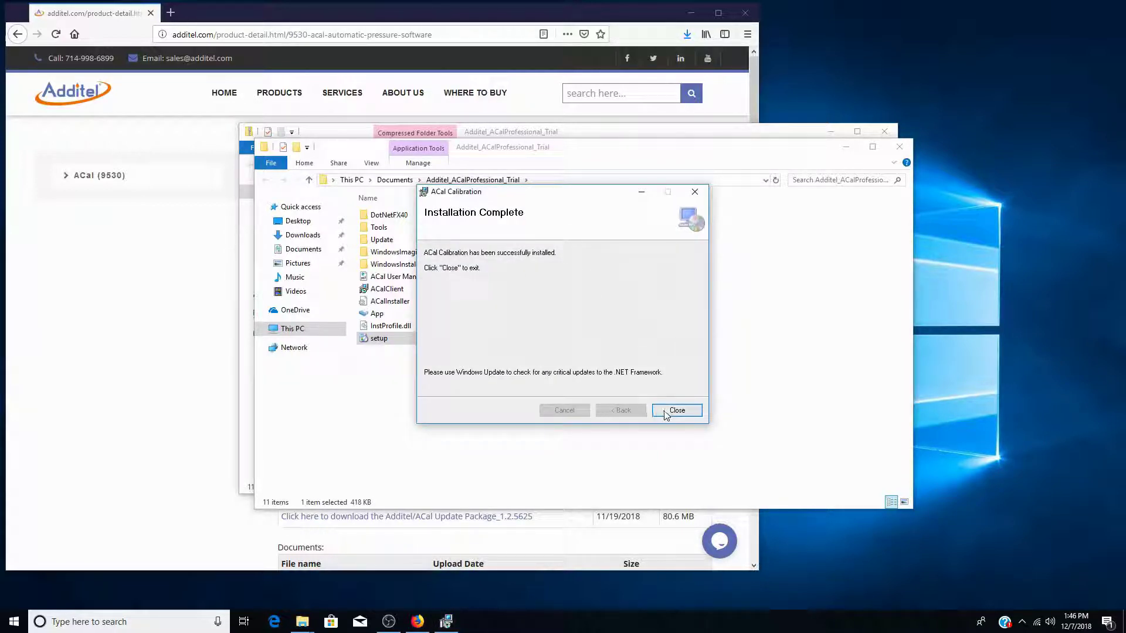
{"action": "left_click", "coordinate": [675, 411]}
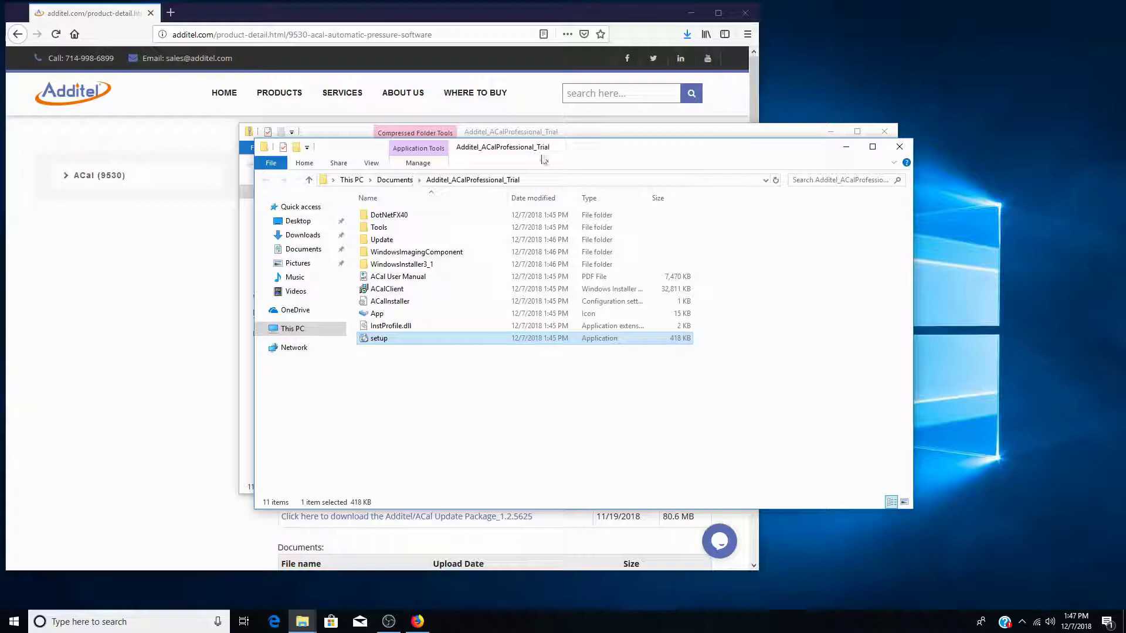
{"action": "left_click", "coordinate": [899, 146]}
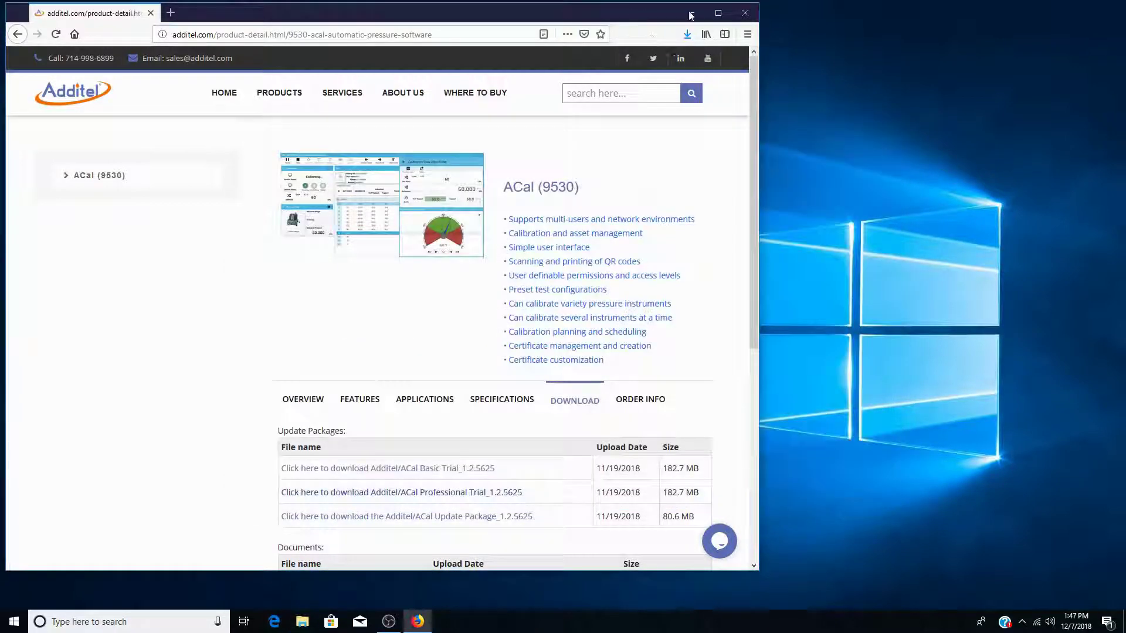
- Start ACal Calibration from the desktop past the SmartScreen warning and log in as admin
{"action": "left_click", "coordinate": [746, 12]}
{"action": "double_click", "coordinate": [13, 76]}
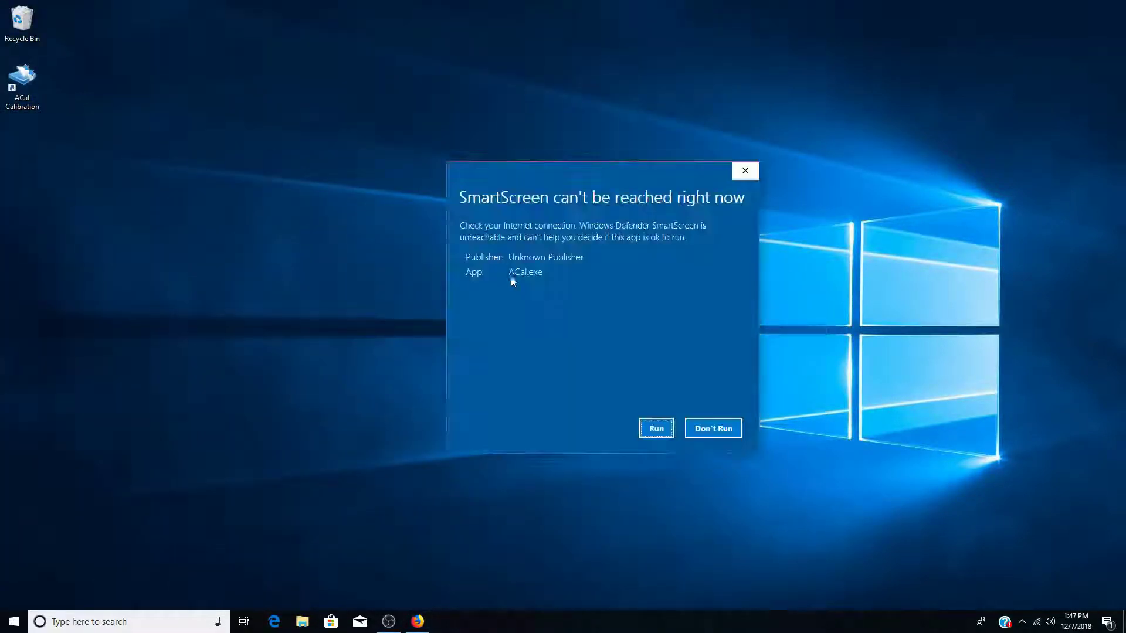
{"action": "left_click", "coordinate": [655, 431]}
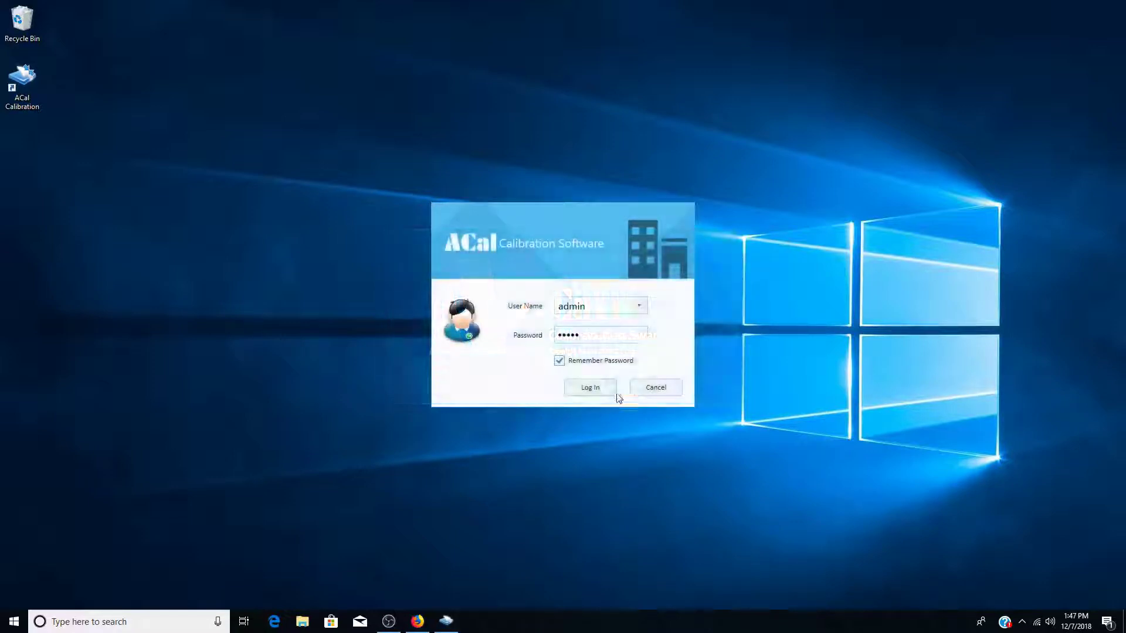
{"action": "left_click", "coordinate": [608, 387]}
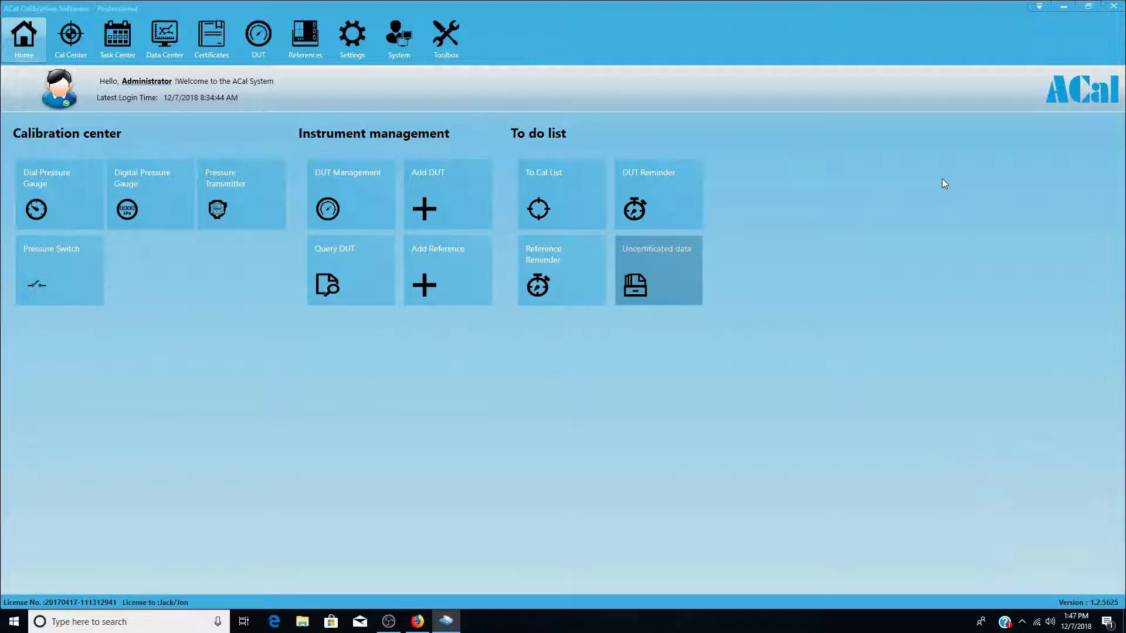
- Use Register ACal's Get Machine Code to save the machine code file onto the Desktop
{"action": "left_click", "coordinate": [1040, 8]}
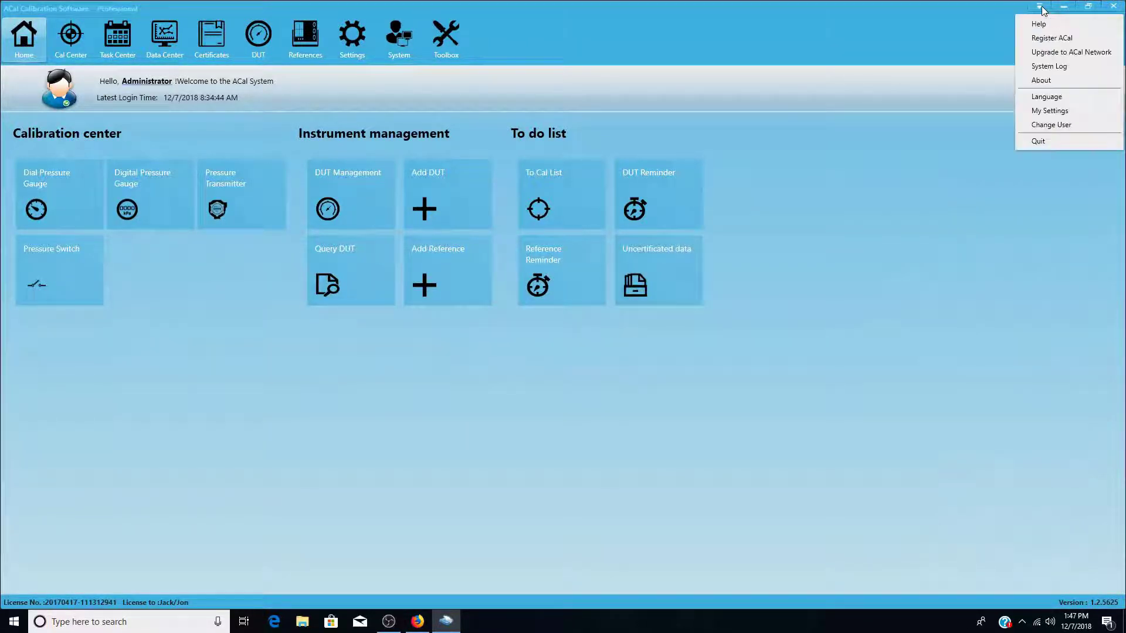
{"action": "left_click", "coordinate": [1051, 38]}
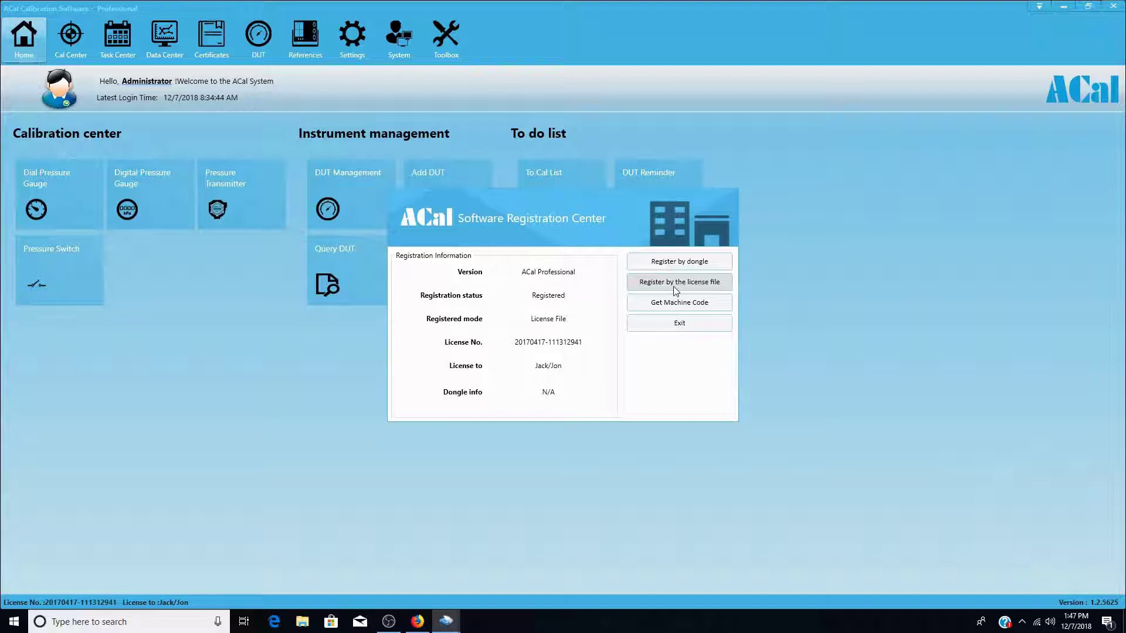
{"action": "left_click", "coordinate": [679, 306]}
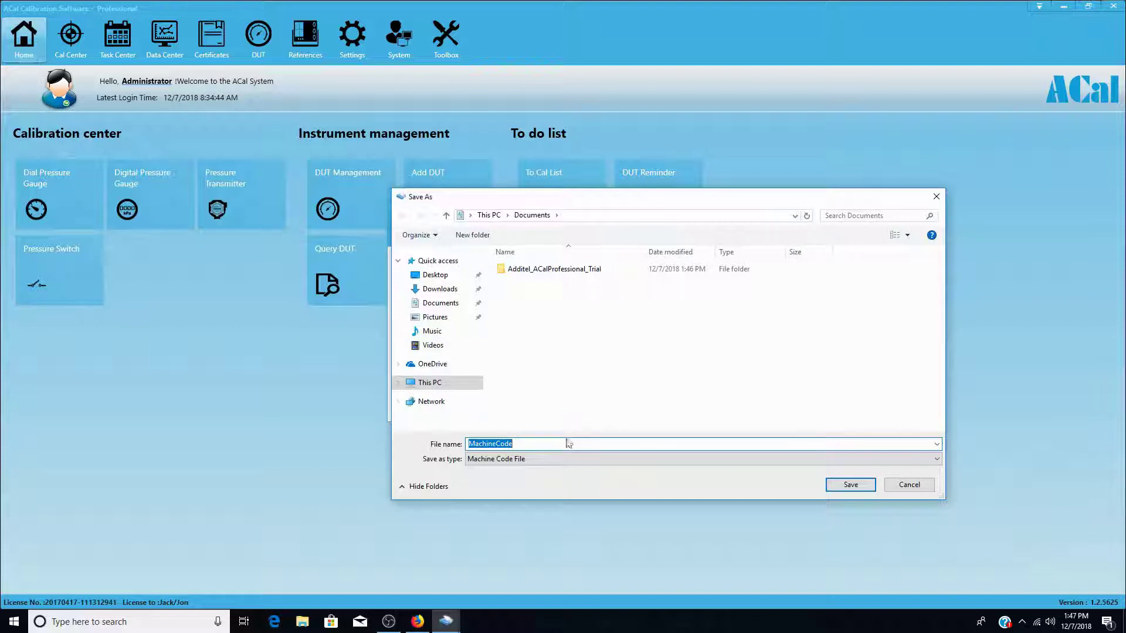
{"action": "left_click", "coordinate": [435, 274]}
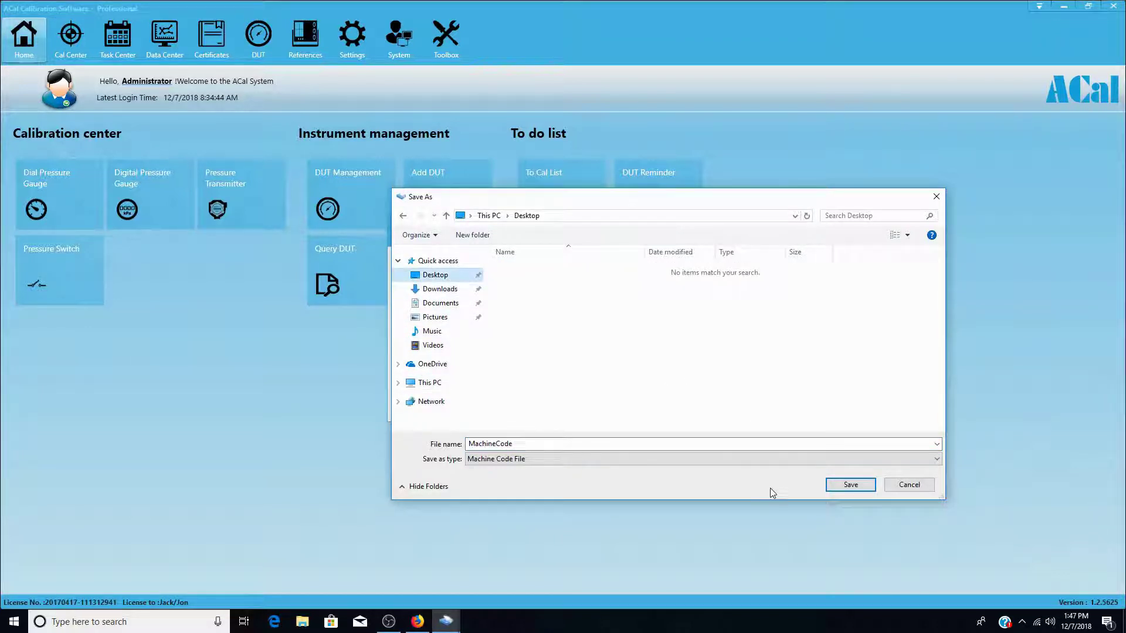
{"action": "left_click", "coordinate": [850, 485]}
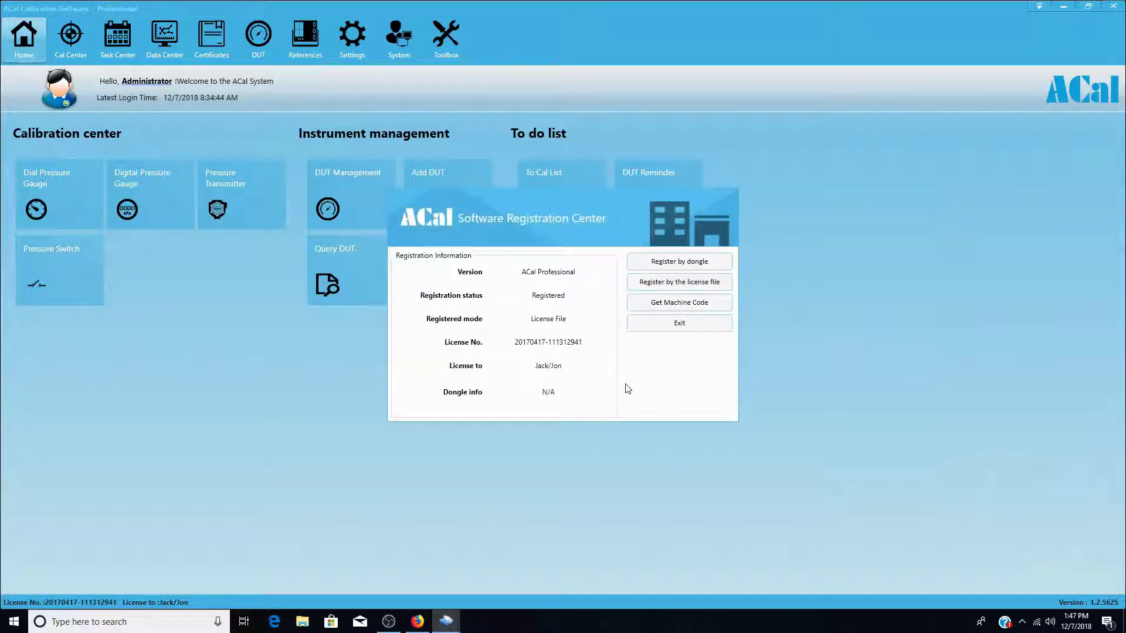
{"action": "left_click", "coordinate": [626, 360]}
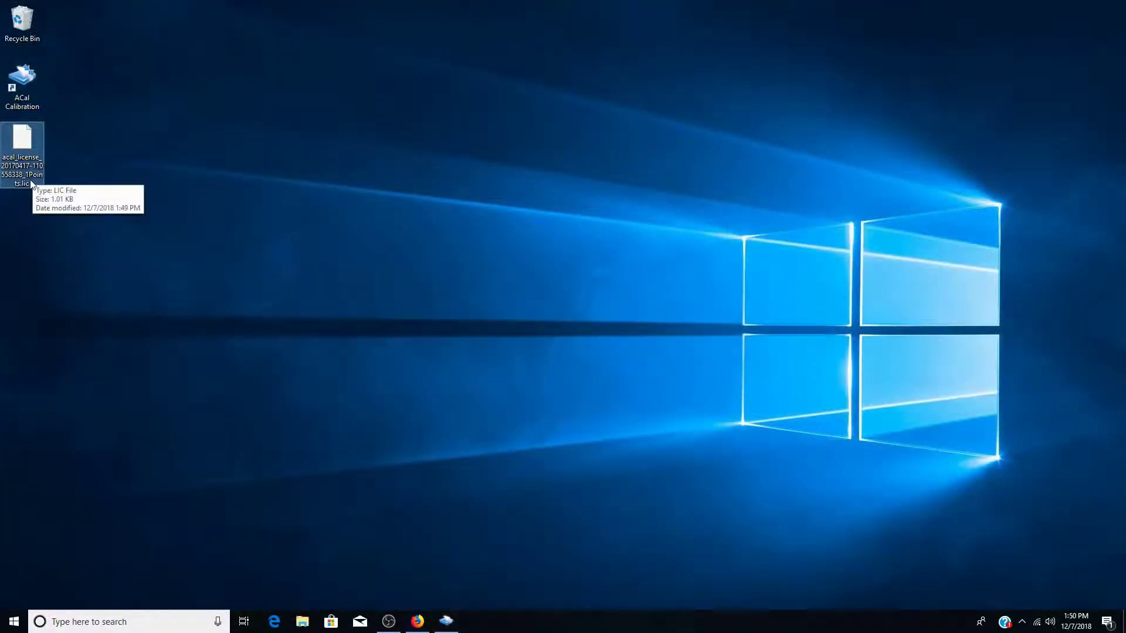
- Register ACal by license file, loading the .lic file from the Desktop
{"action": "left_click", "coordinate": [445, 622]}
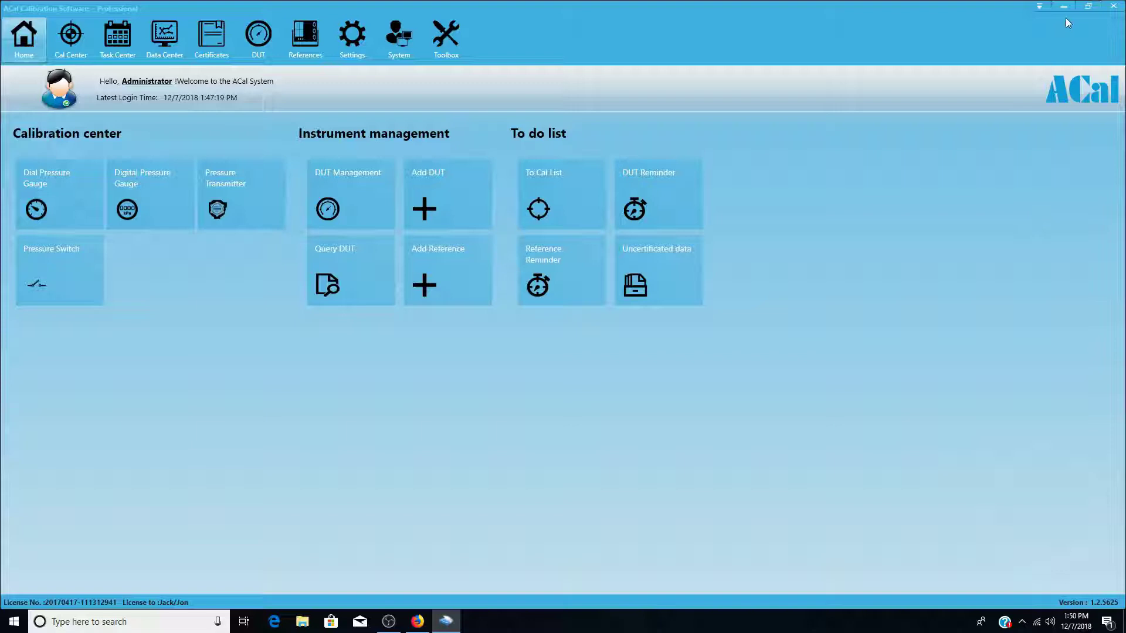
{"action": "left_click", "coordinate": [1040, 7]}
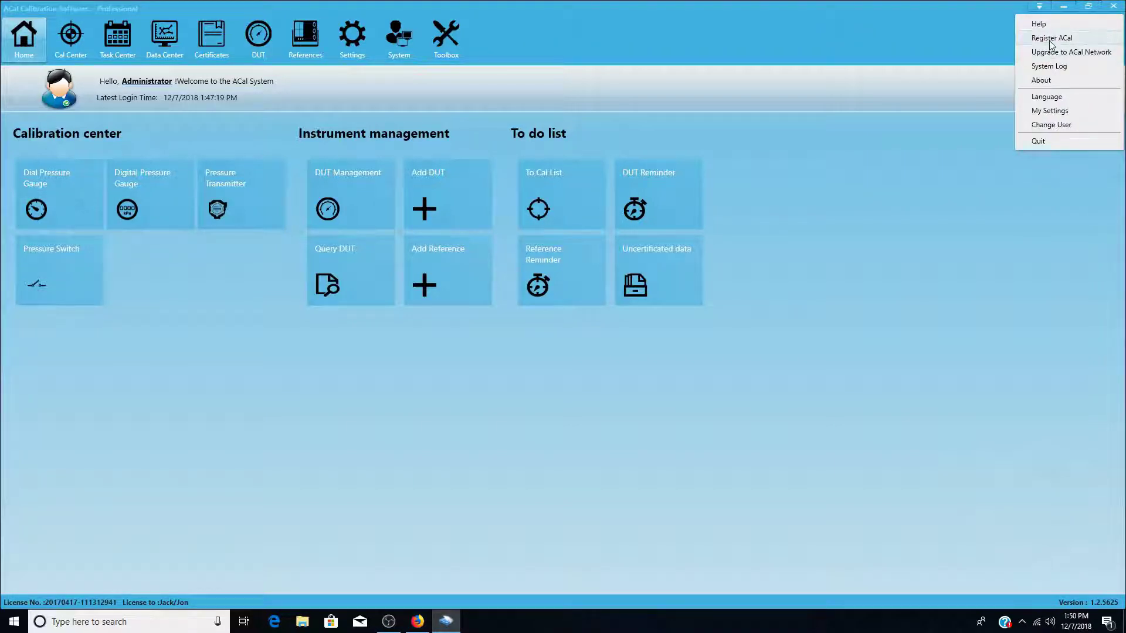
{"action": "left_click", "coordinate": [1051, 39]}
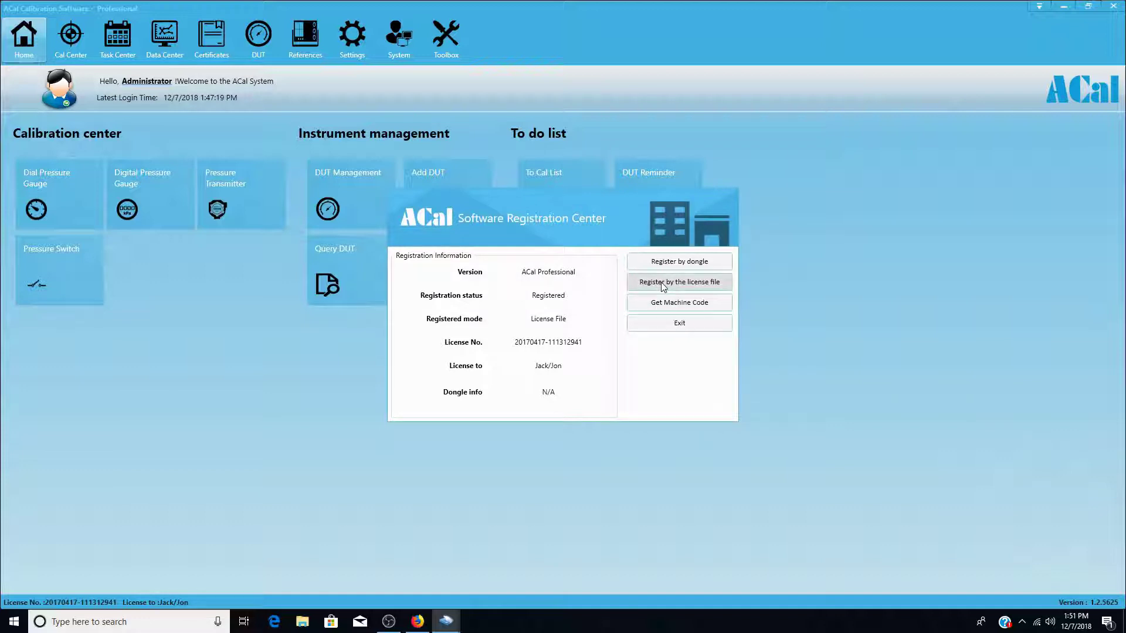
{"action": "left_click", "coordinate": [679, 282]}
{"action": "left_click", "coordinate": [585, 360]}
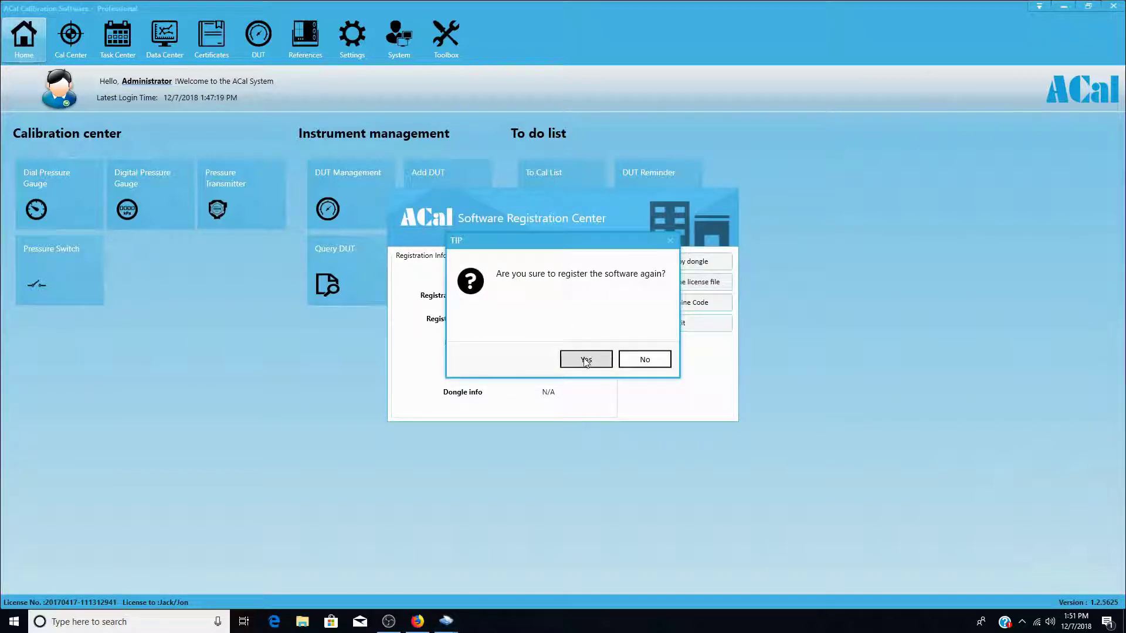
{"action": "left_click", "coordinate": [580, 269]}
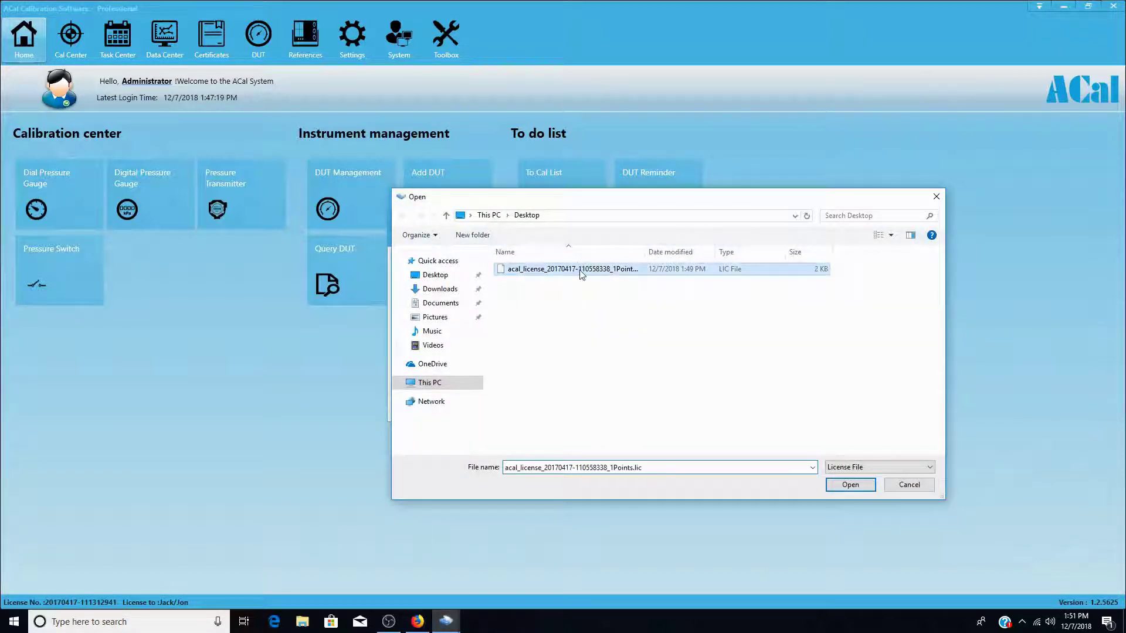
{"action": "double_click", "coordinate": [580, 270]}
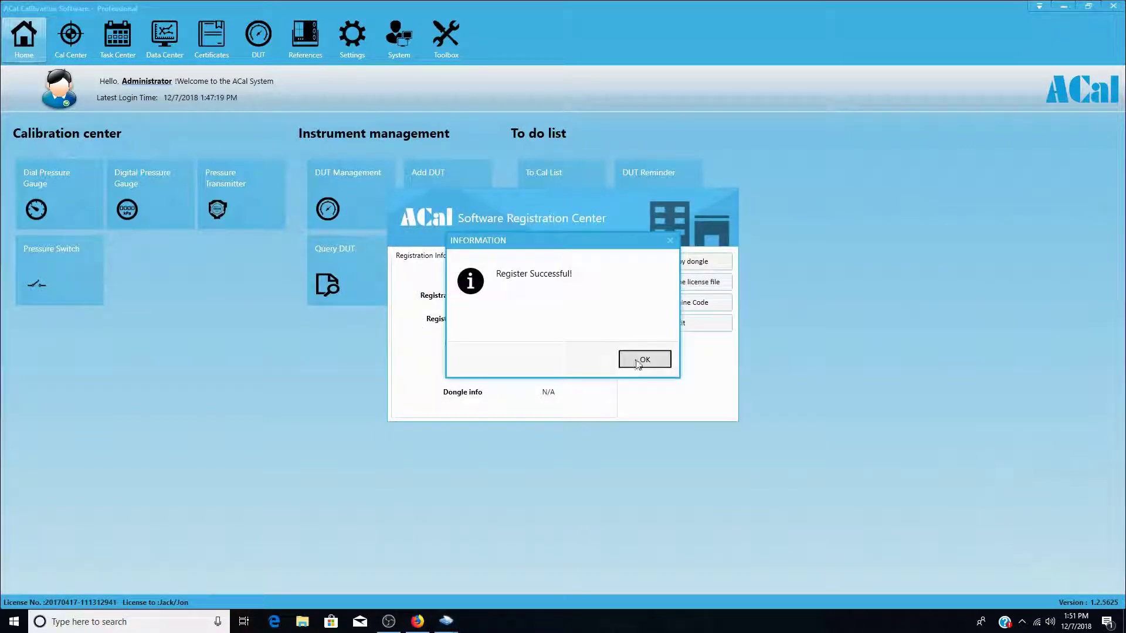
{"action": "left_click", "coordinate": [639, 361]}
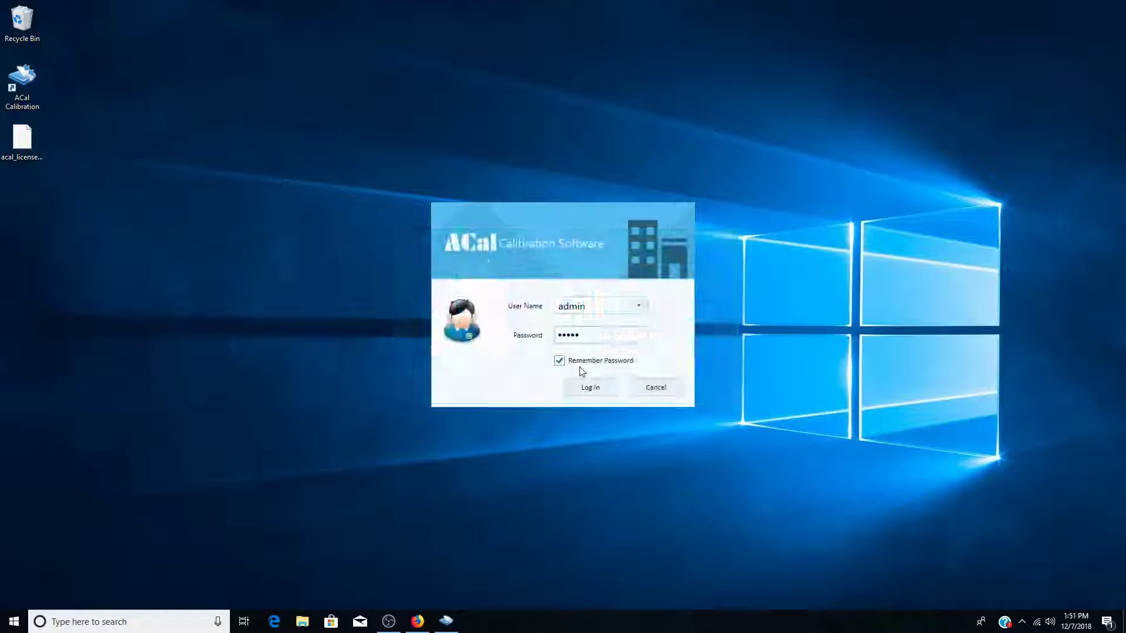
- Sign in to ACal as admin again after the restart
{"action": "left_click", "coordinate": [584, 388]}
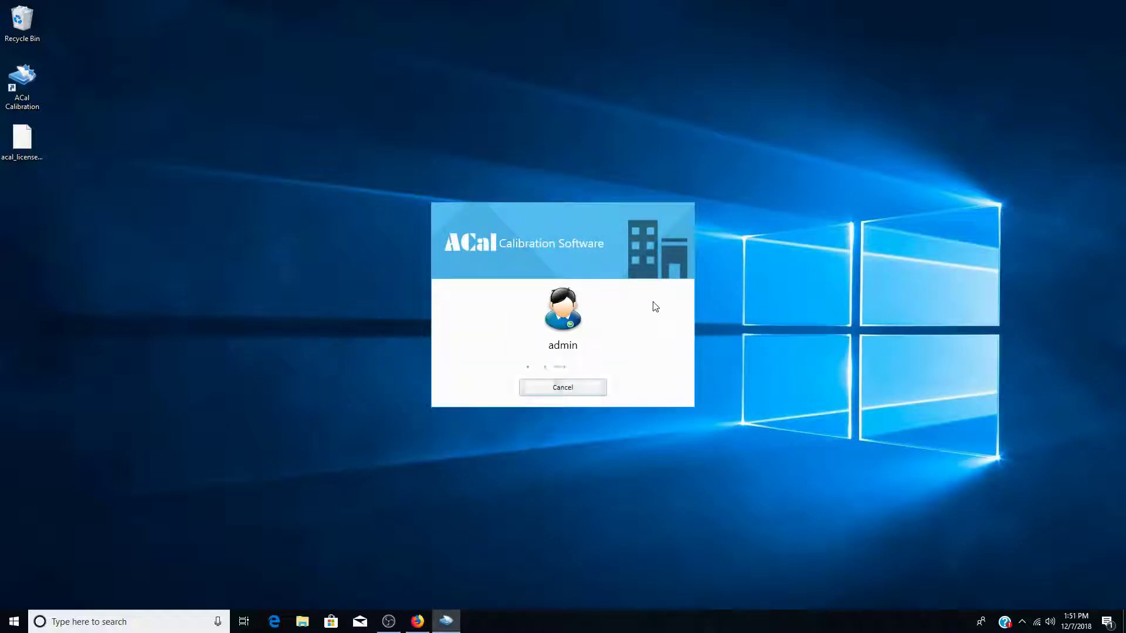